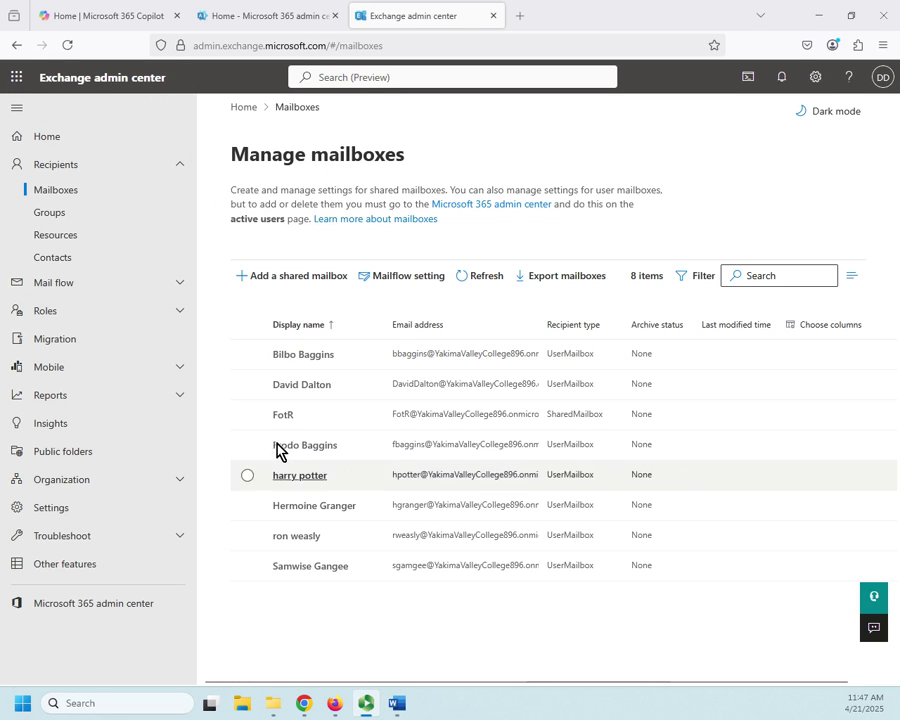
- Start a new shared mailbox with display name Ring Bearers, address prefix "ring" and the YakimaValleyCollege896 domain
left_click(310, 282)
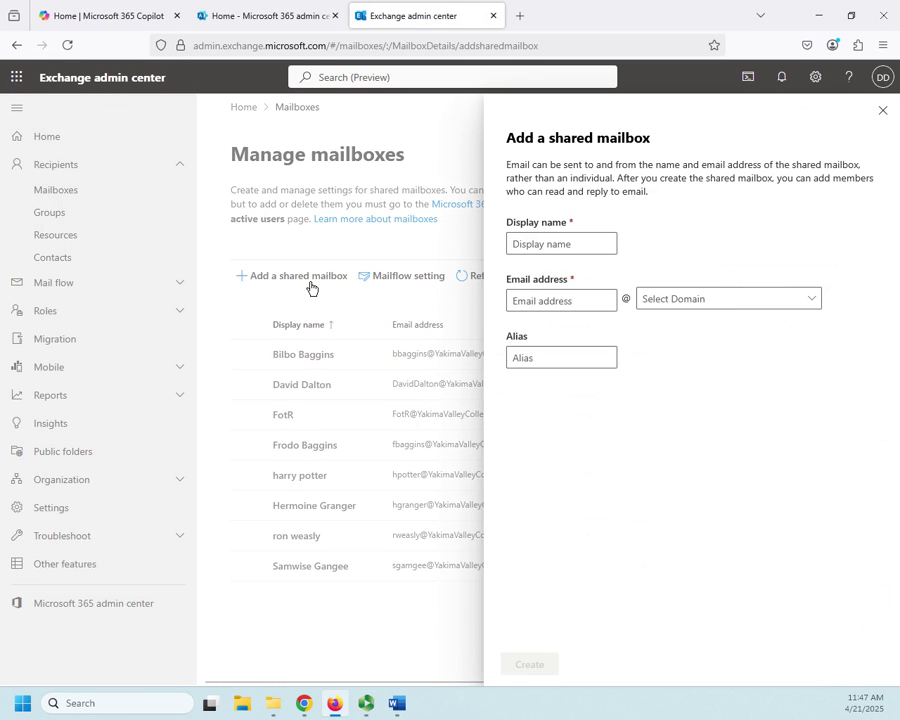
left_click(573, 243)
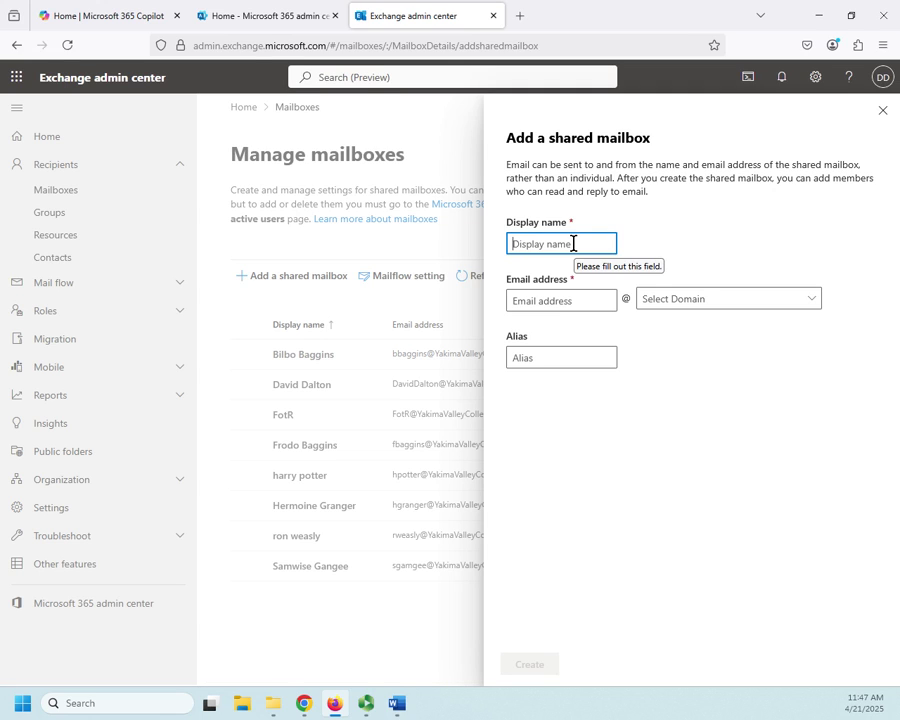
type("Ring Bearers")
left_click(561, 300)
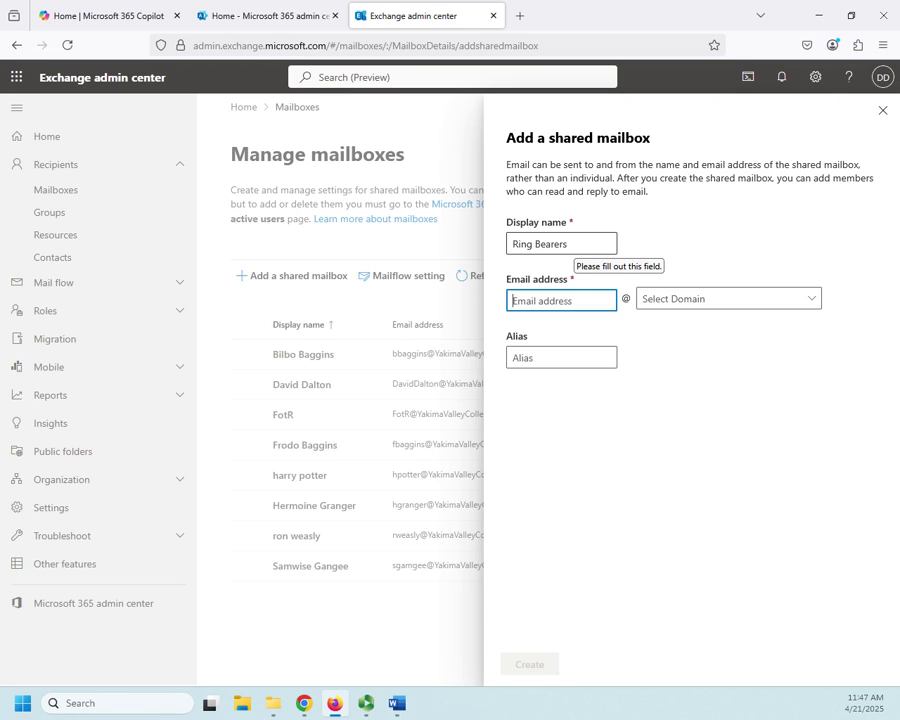
type("ring")
key("Tab")
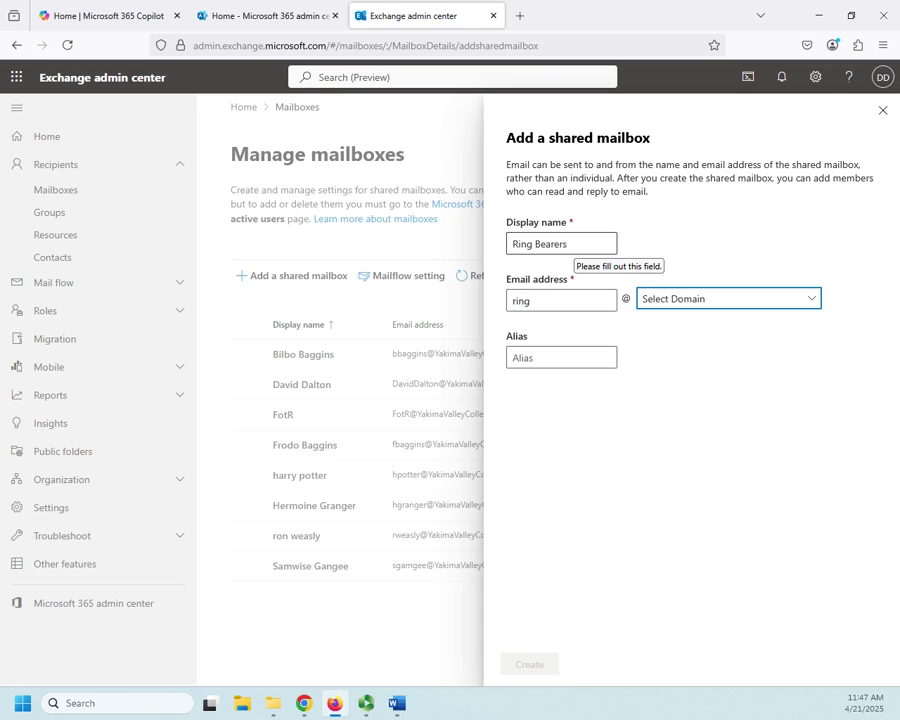
key("Down")
key("Tab")
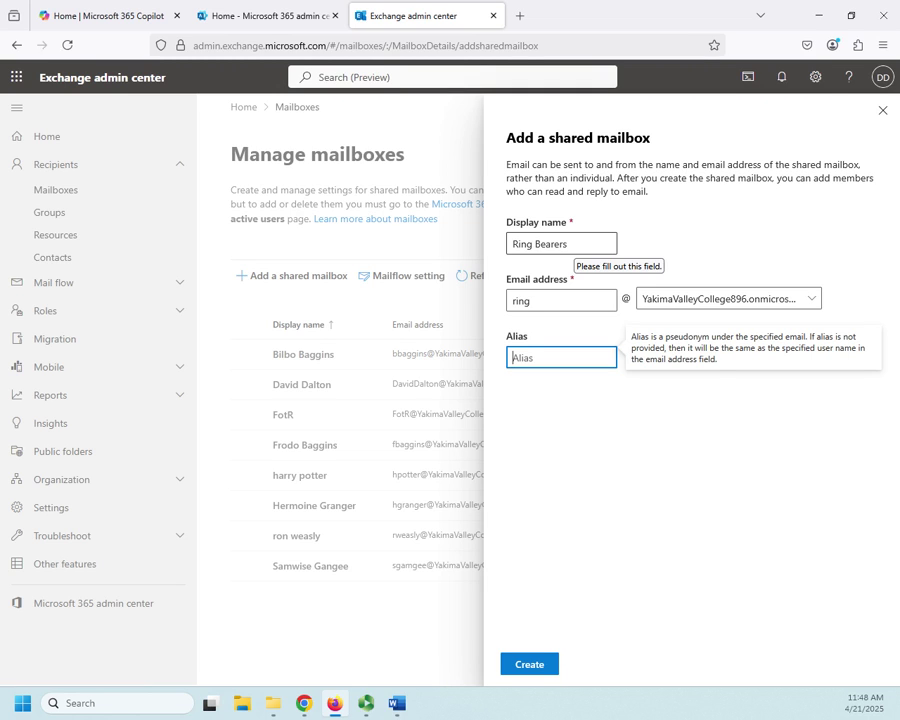
- Extend the address prefix to "ringbearers", enter the alias "bearers" and try to create the shared mailbox
left_click(571, 299)
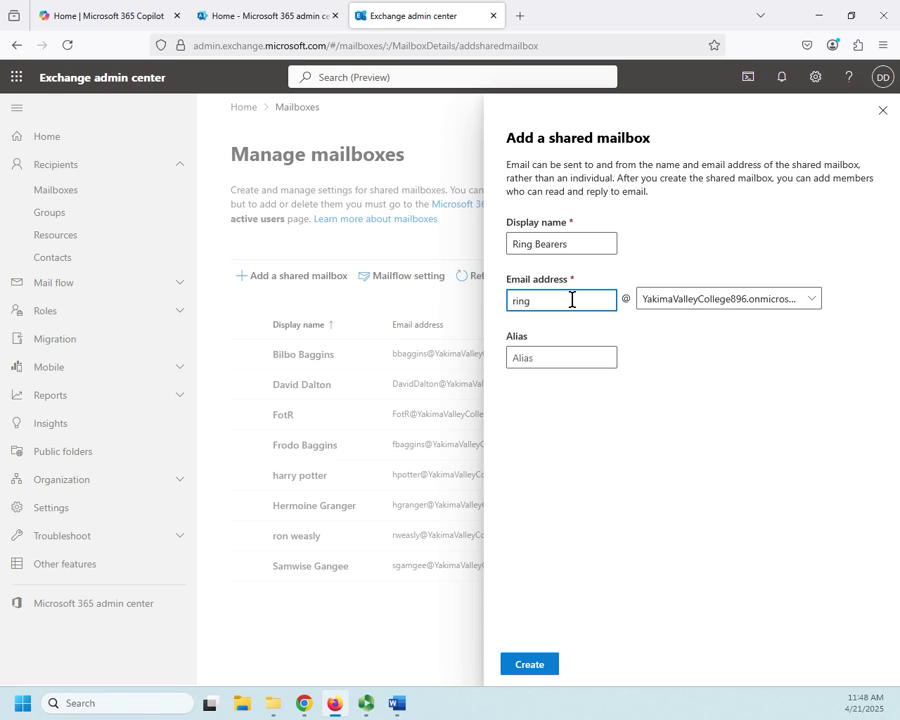
type("bearers")
key("Tab")
key("Tab")
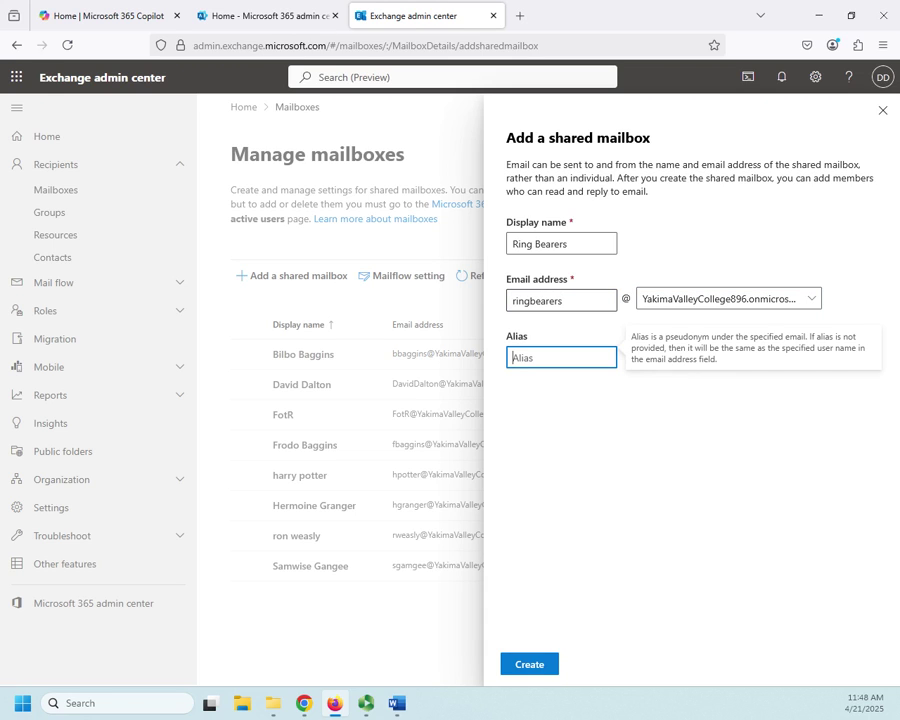
type("bearers")
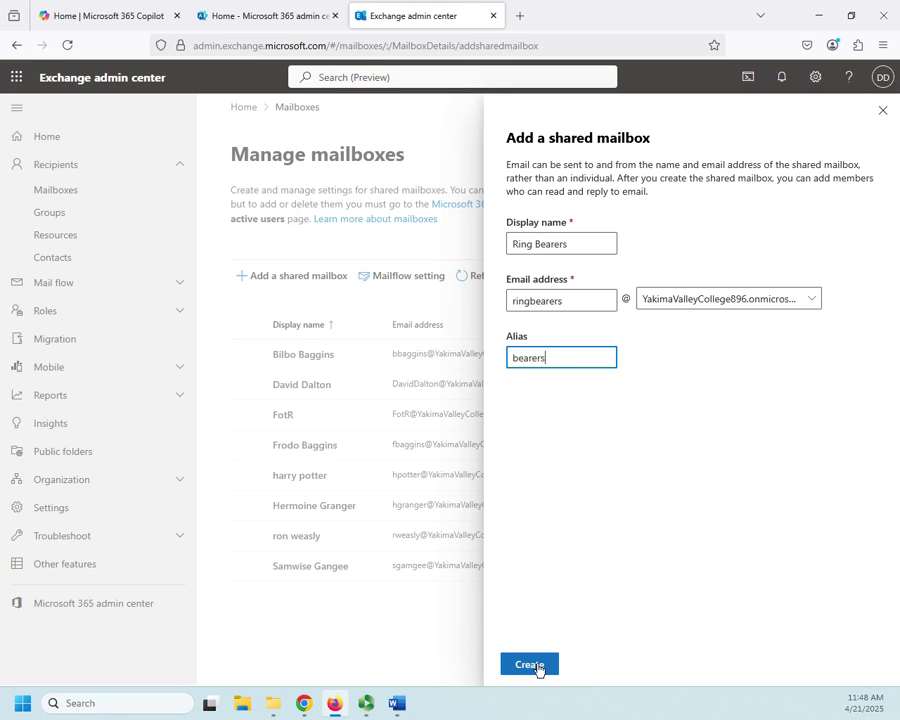
left_click(537, 667)
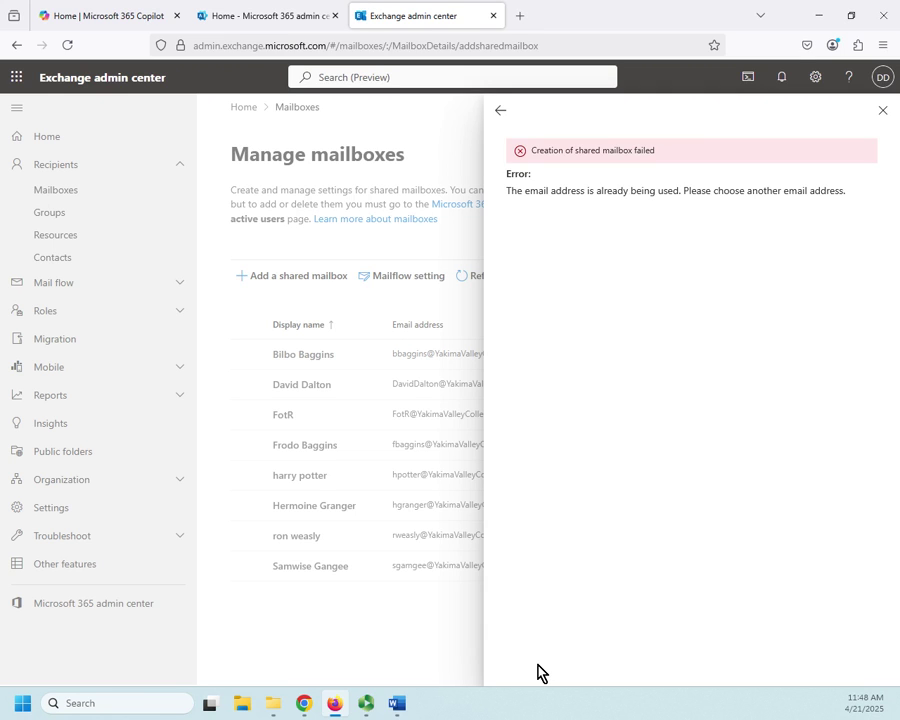
- Return to the mailbox form, replace the address prefix with "peoplewhocarriedtheonering" and create the shared mailbox
left_click(501, 113)
left_click(580, 300)
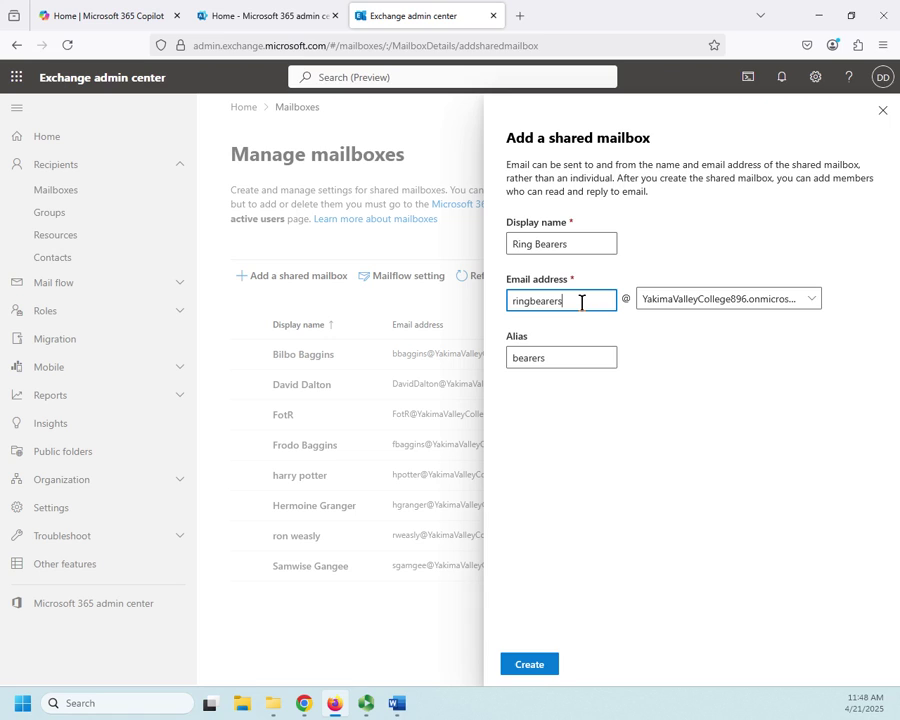
key("BackSpace")
key("BackSpace")
key("BackSpace")
key("BackSpace")
key("BackSpace")
key("BackSpace")
key("BackSpace")
key("BackSpace")
key("BackSpace")
key("BackSpace")
key("BackSpace")
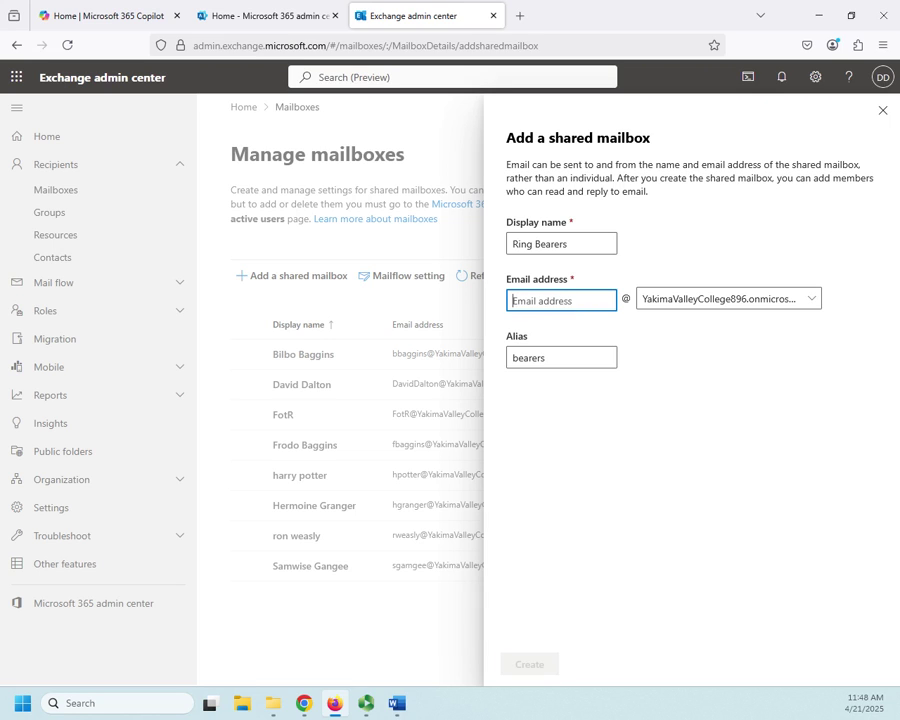
type("people")
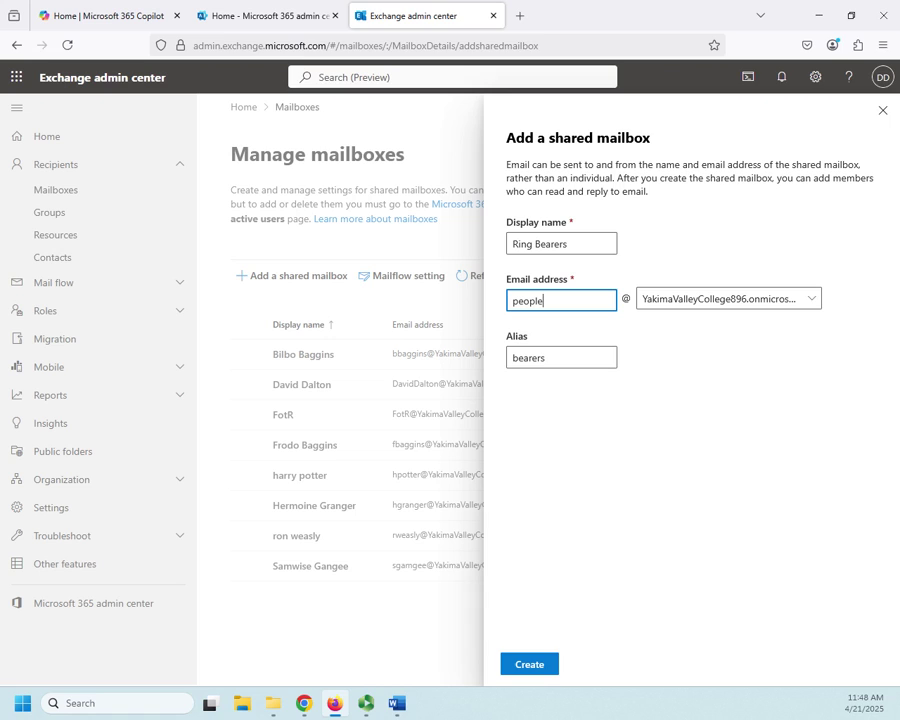
type("whocarriedtheon")
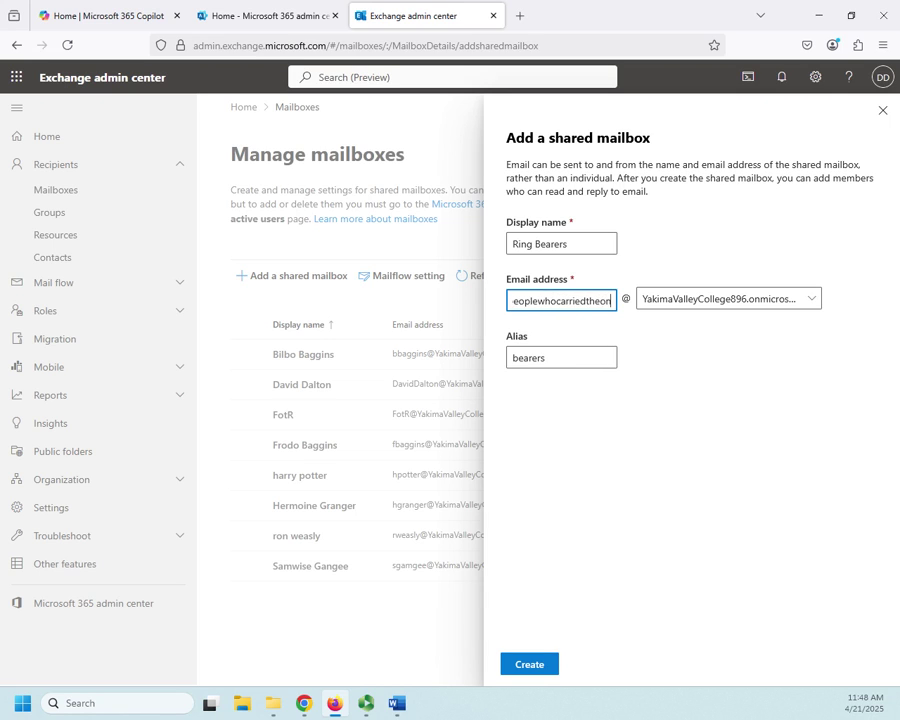
type("ering")
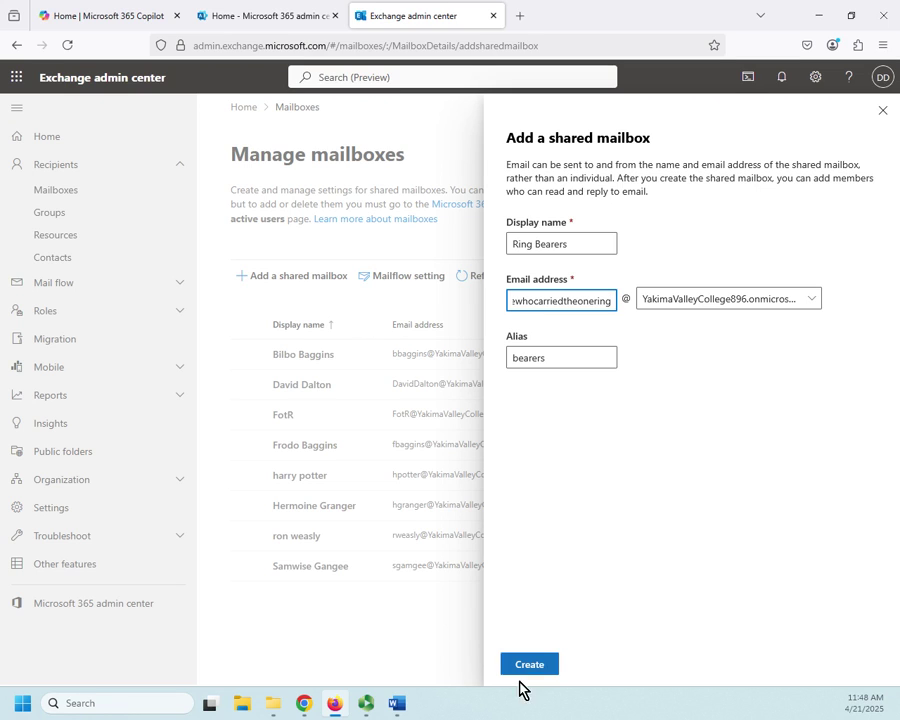
left_click(533, 667)
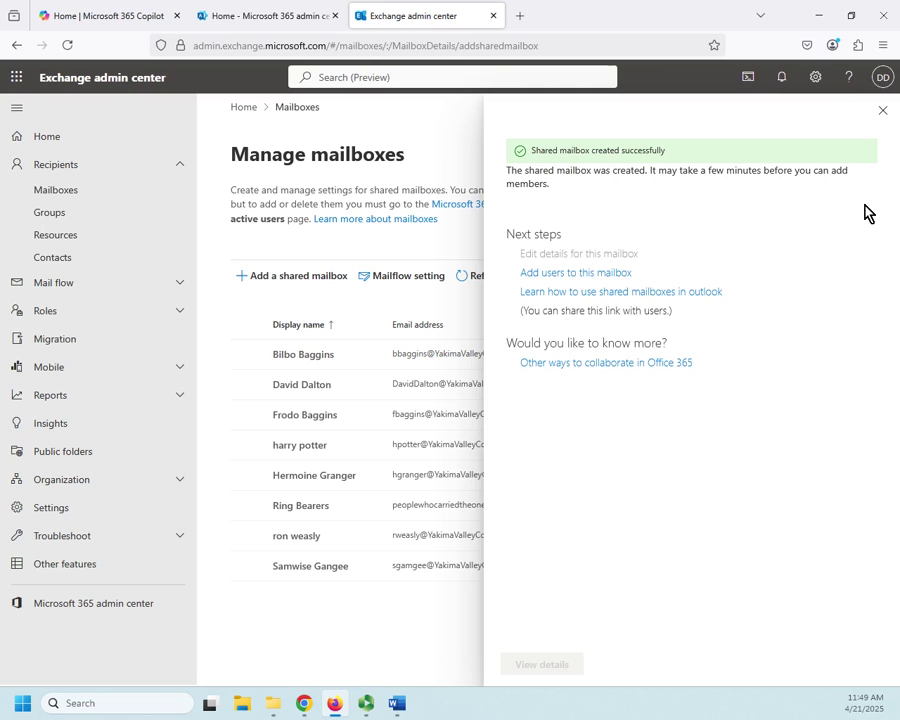
- Add the three Lord of the Rings users as members of the new shared mailbox, confirming their delegate permissions
left_click(565, 278)
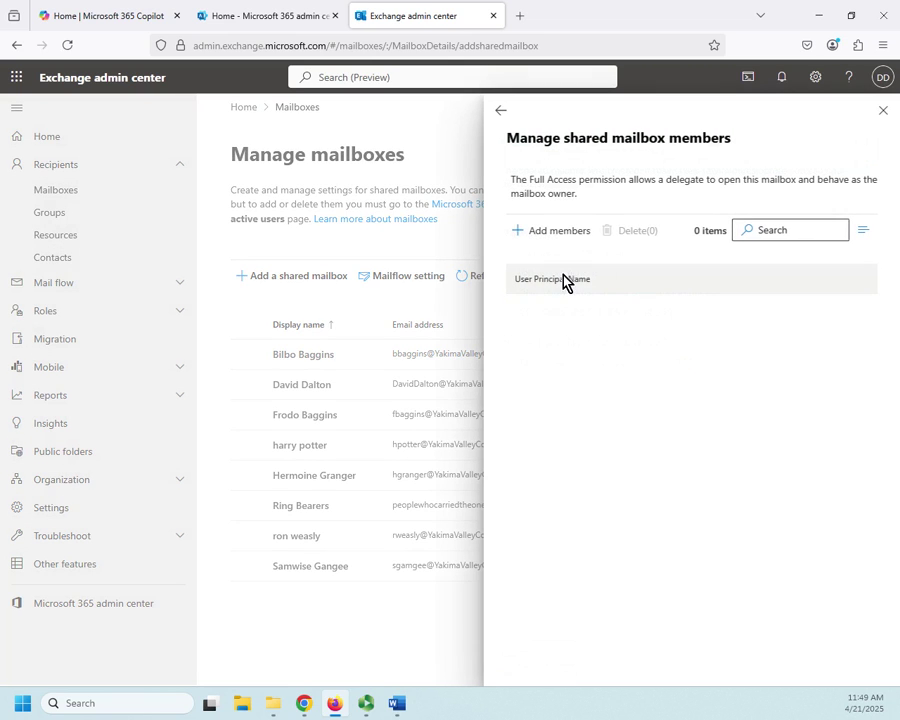
left_click(548, 237)
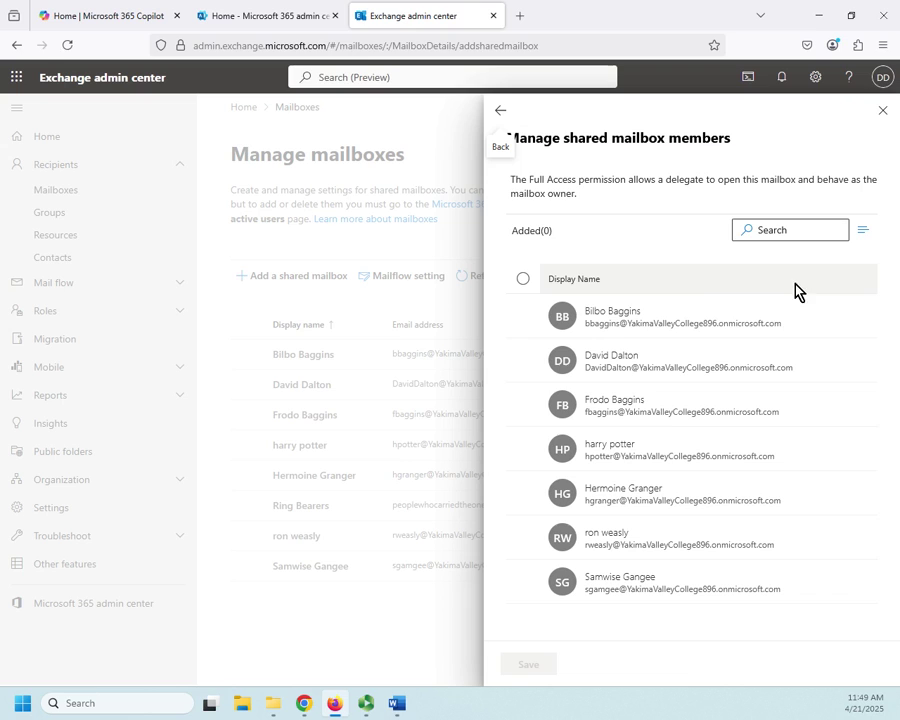
left_click(522, 312)
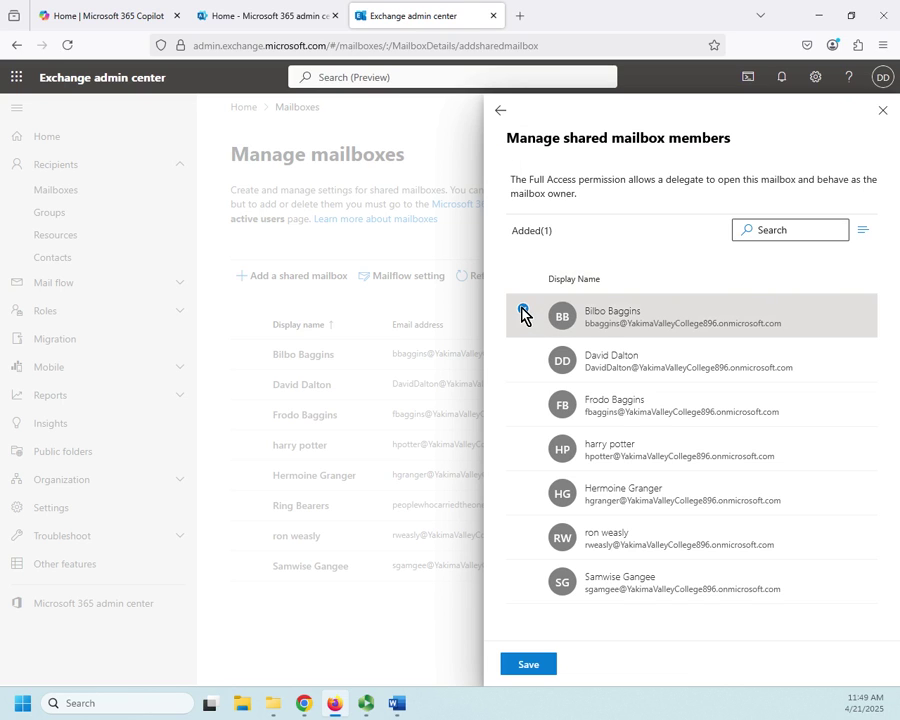
left_click(522, 400)
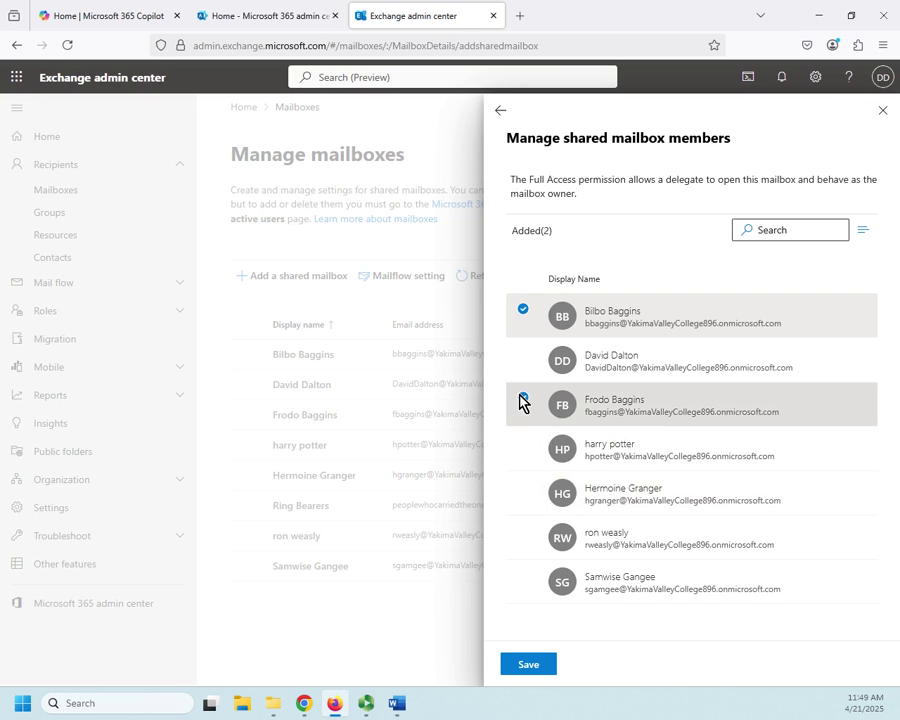
left_click(523, 578)
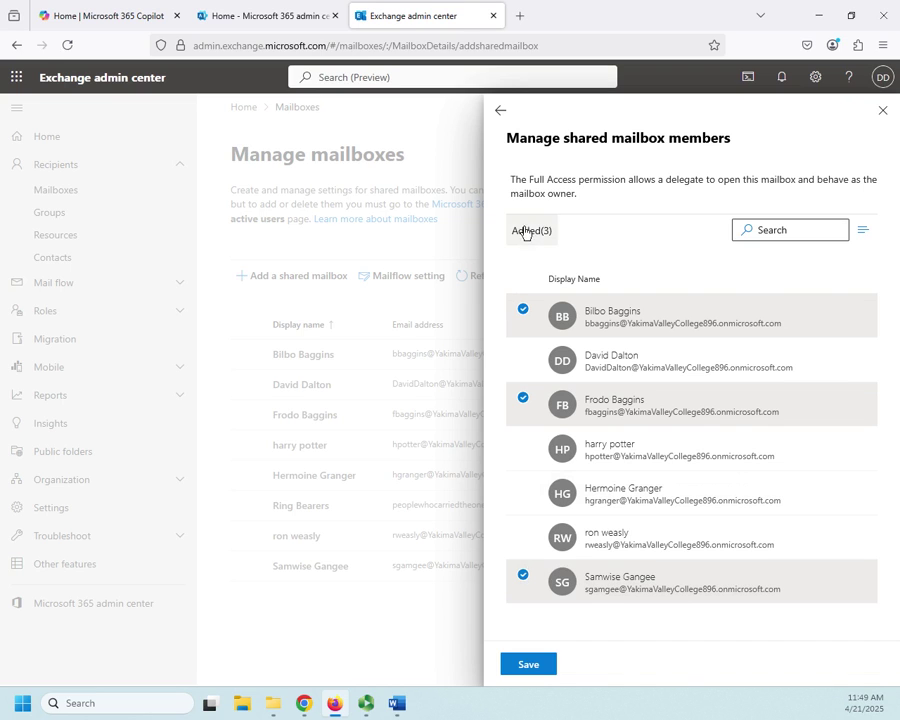
left_click(530, 664)
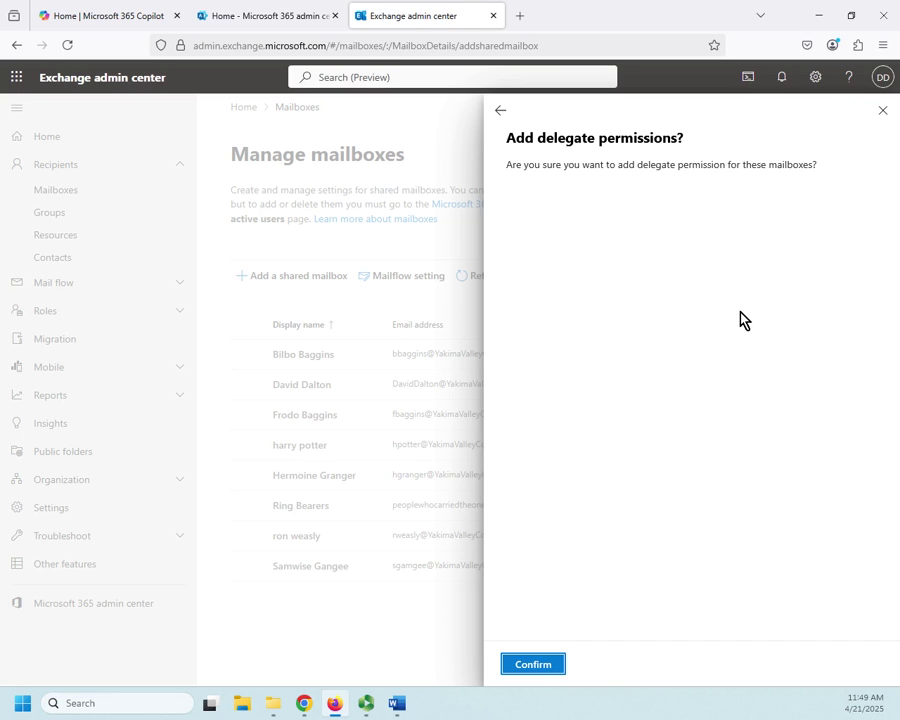
left_click(536, 667)
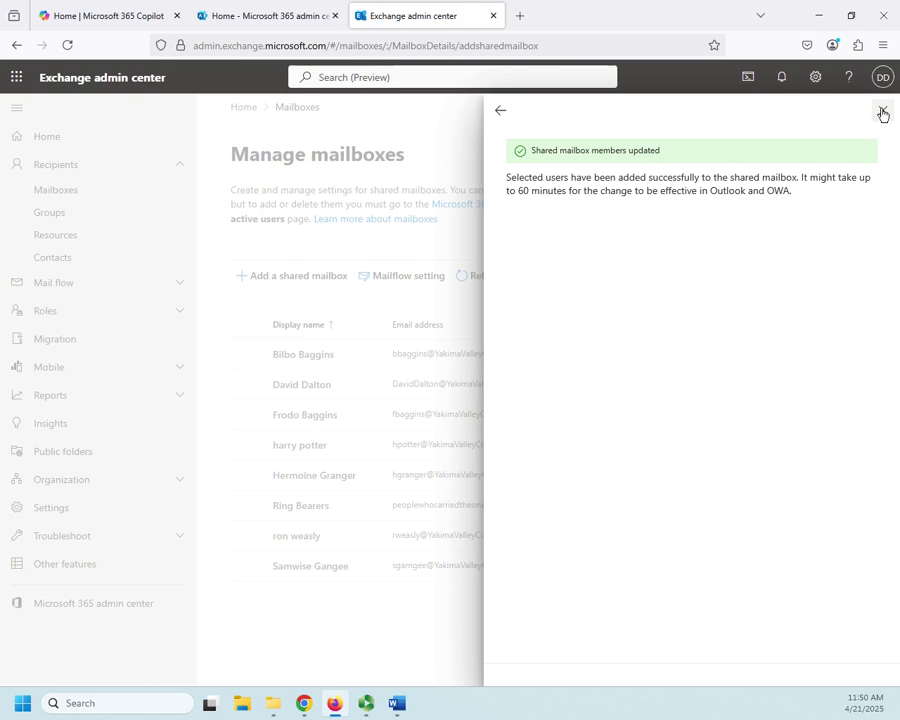
left_click(882, 111)
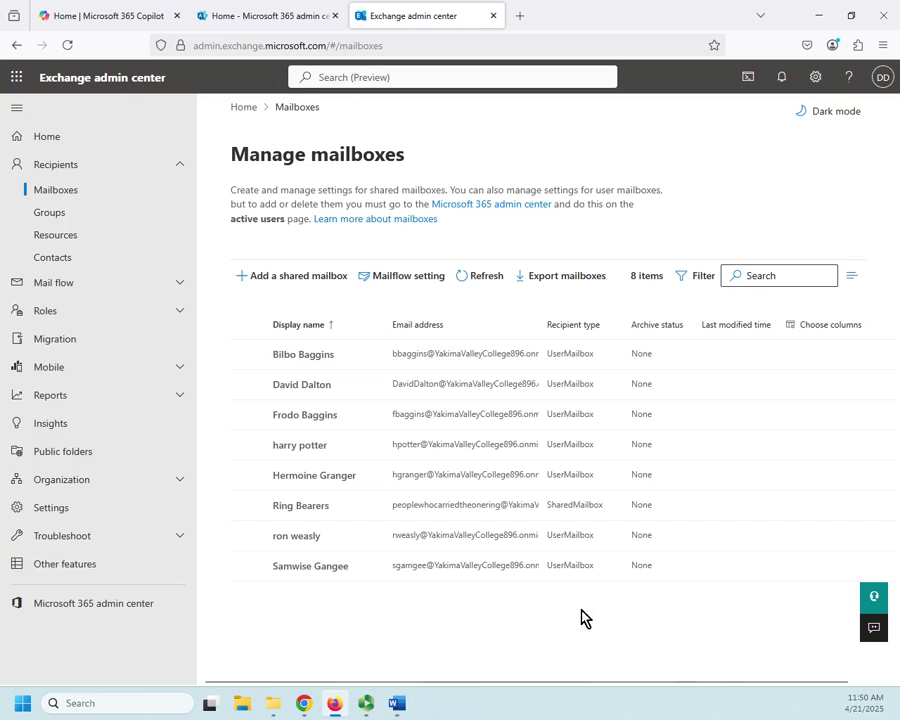
- Review the Ring Bearers mailbox's general details, delegation permissions, mail flow settings and mailbox policies
left_click(248, 507)
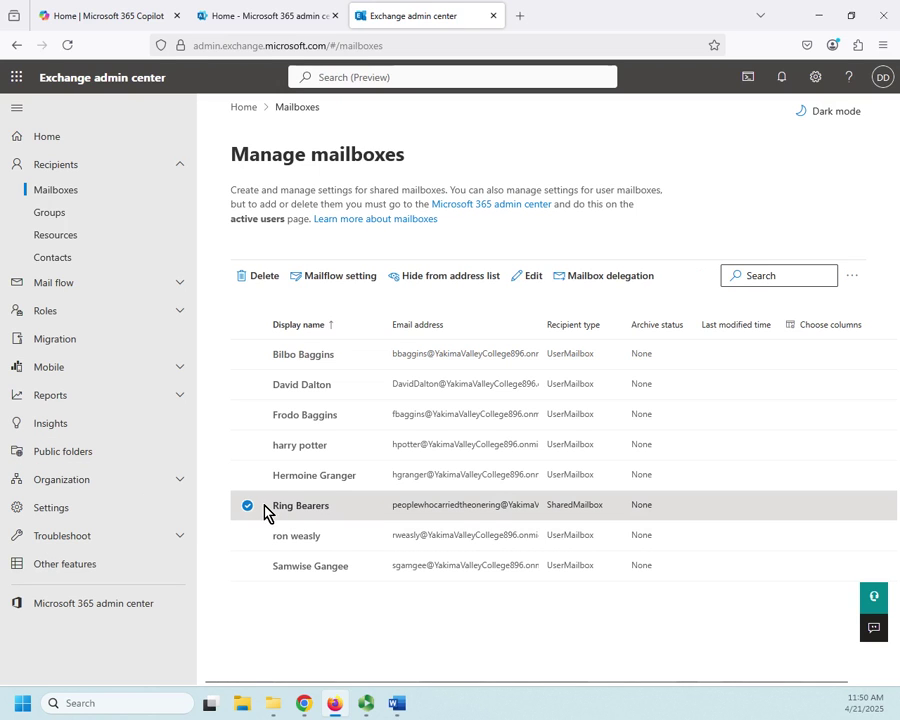
left_click(302, 507)
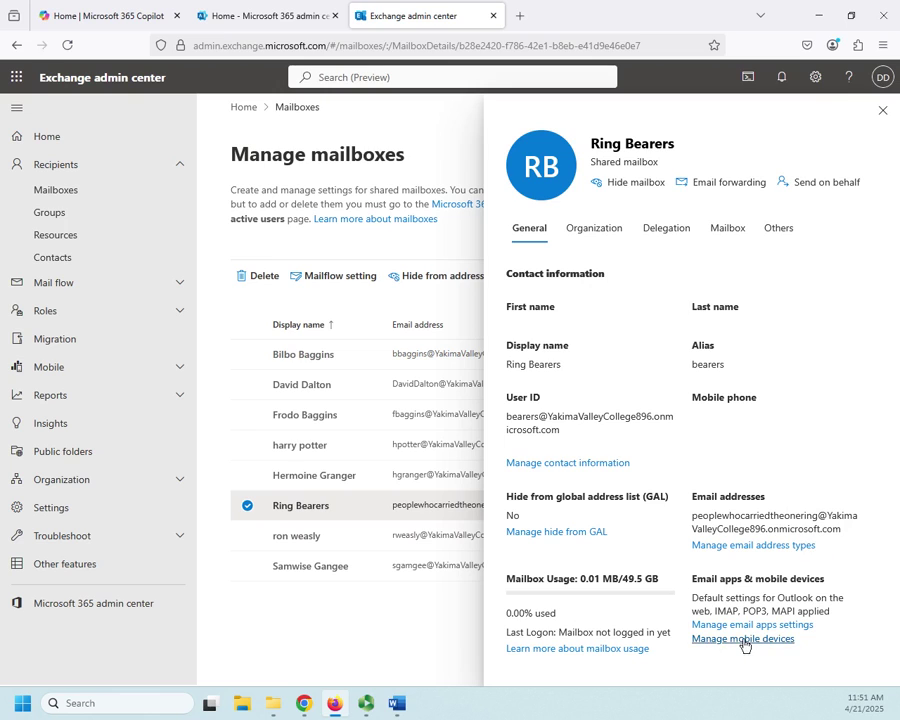
left_click(664, 229)
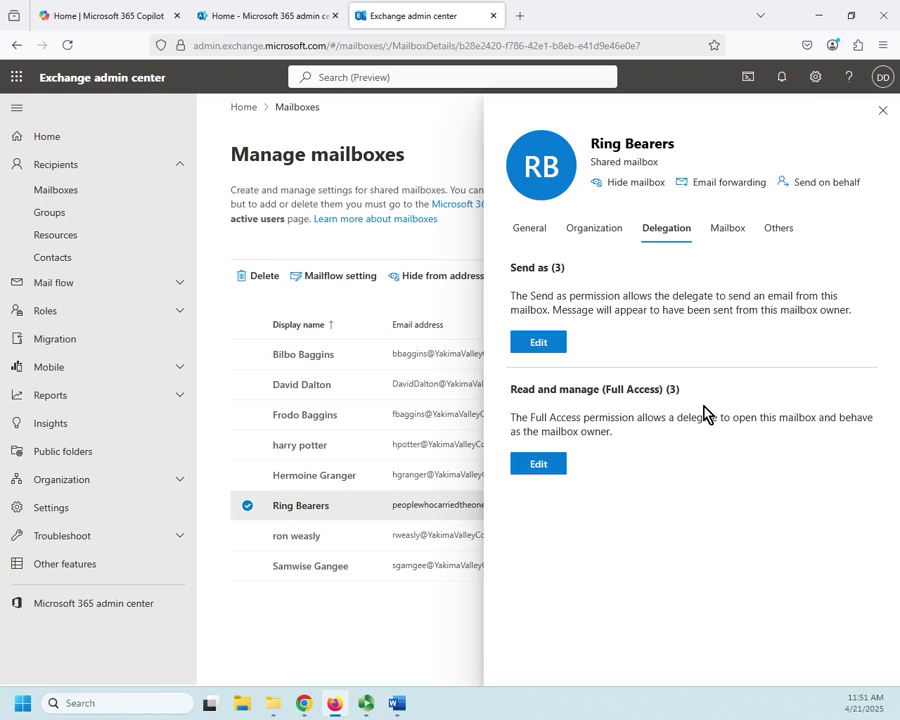
left_click(741, 235)
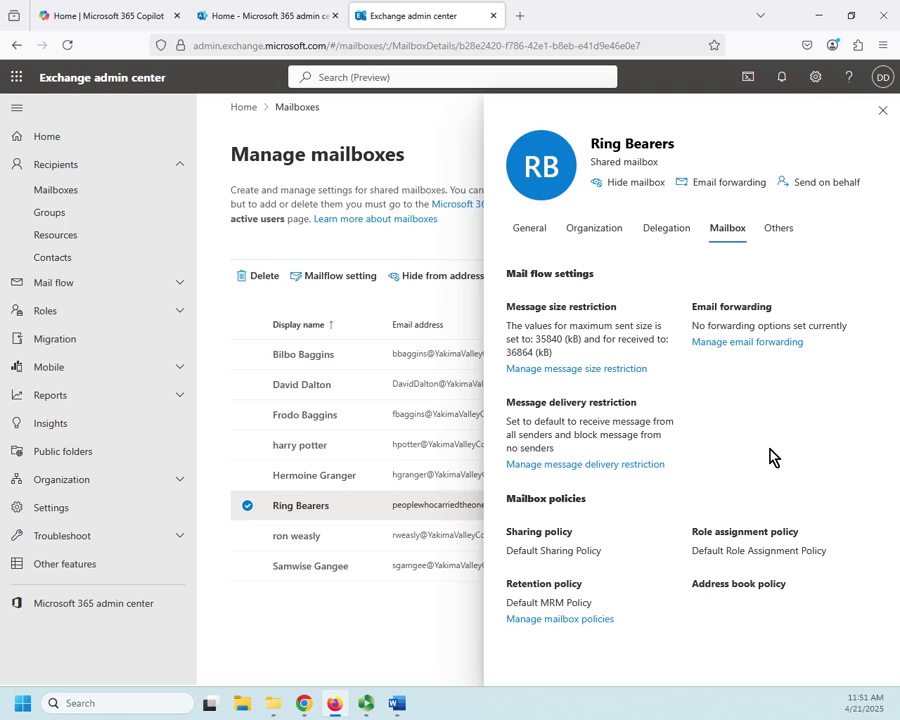
left_click(883, 113)
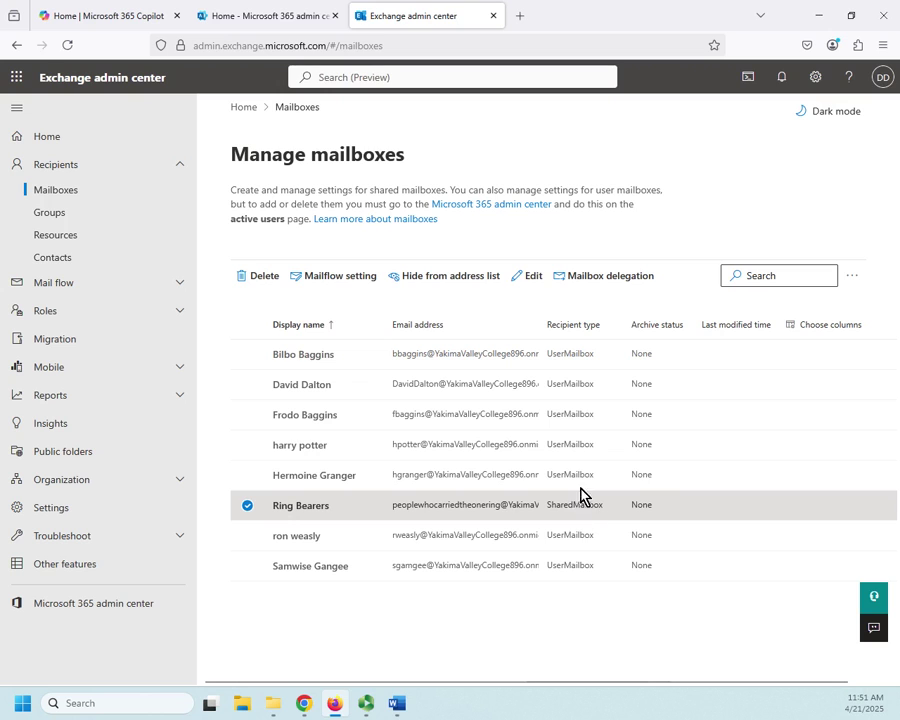
left_click(603, 281)
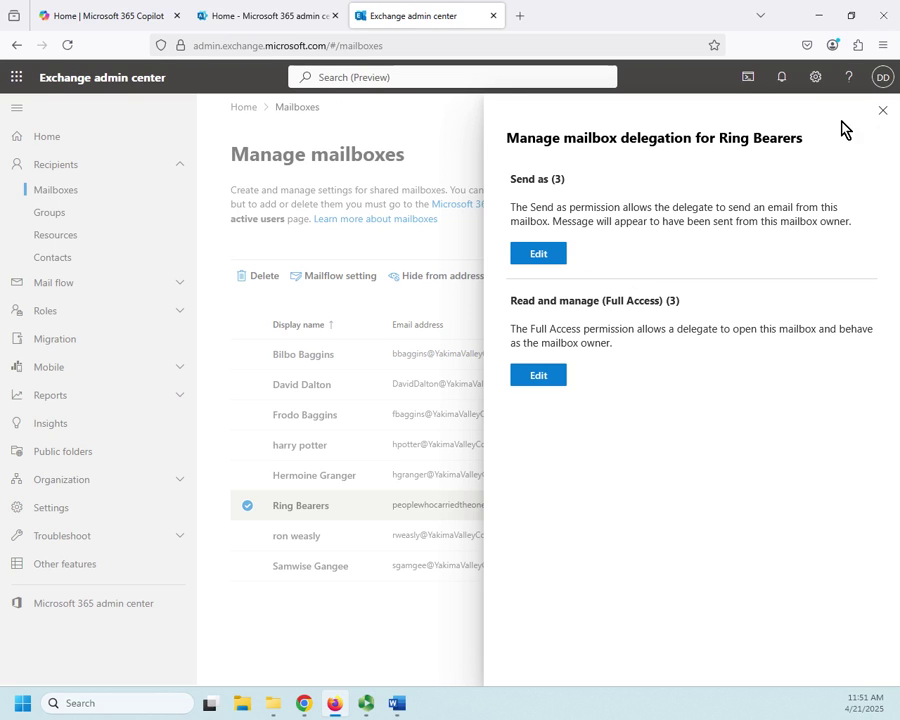
left_click(883, 110)
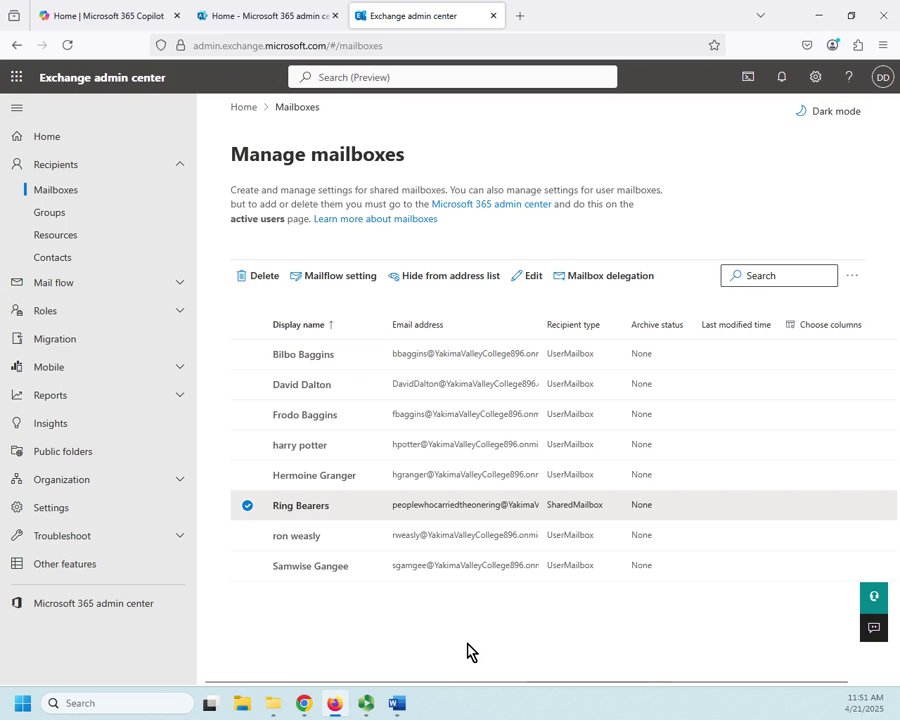
- Delete the Ring Bearers shared mailbox and confirm the deletion
left_click(264, 276)
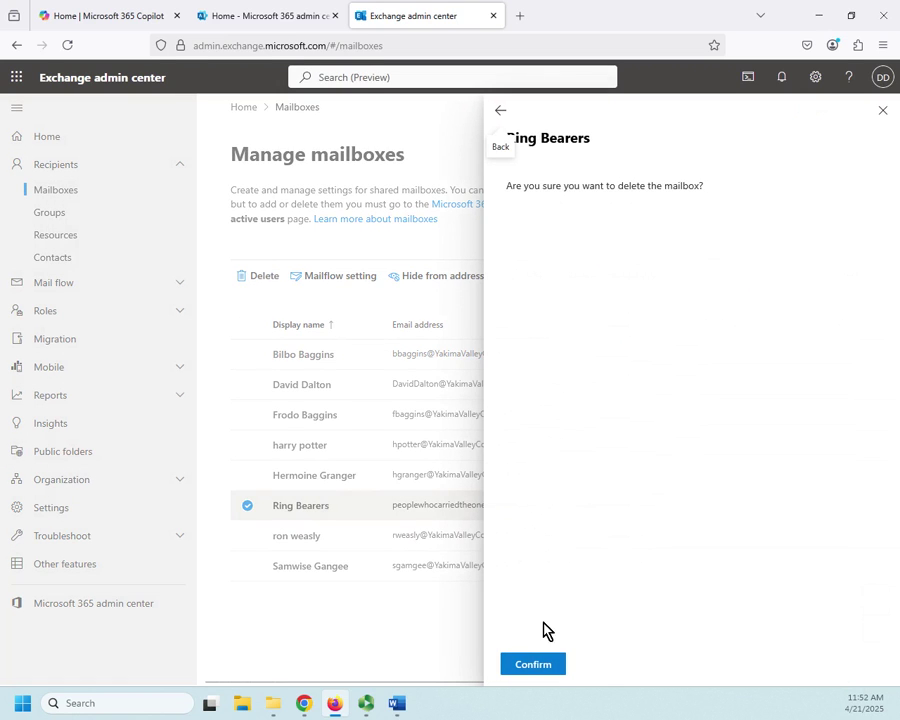
left_click(526, 666)
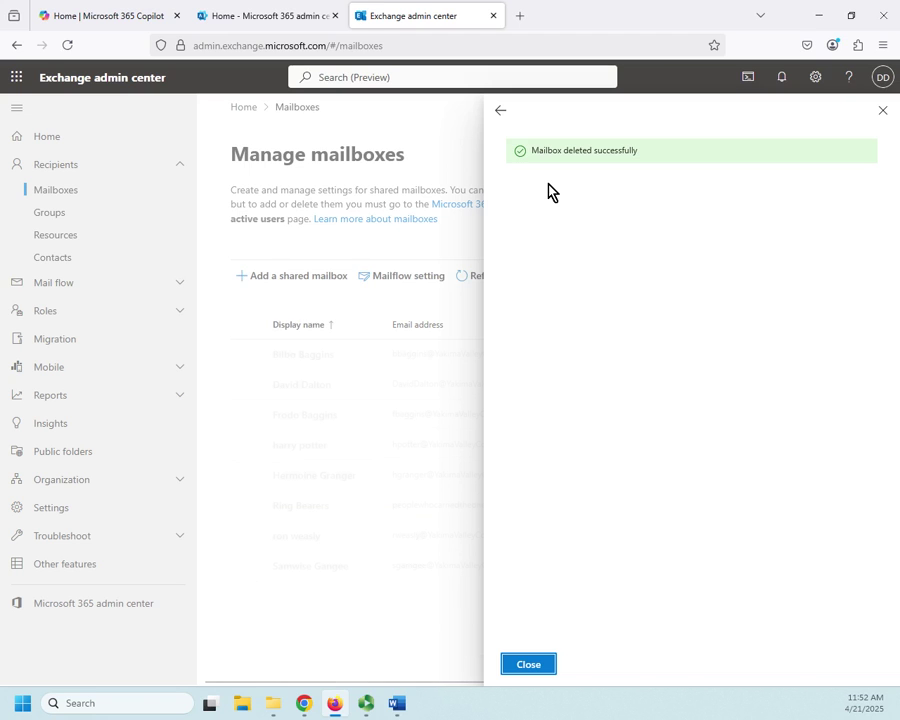
left_click(537, 664)
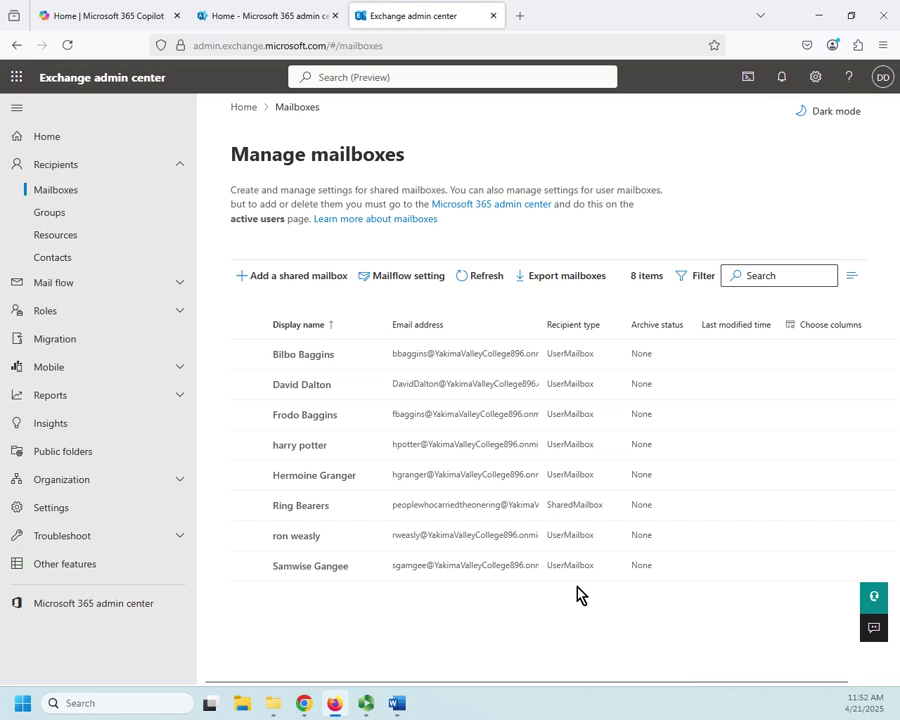